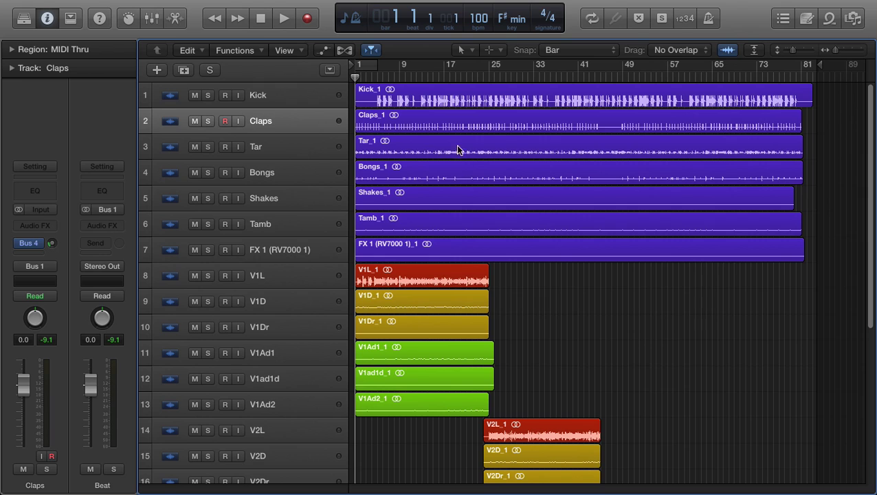
Keep the LCD in Beats & Project mode and confirm the project tempo at 100 bpm
click(357, 20)
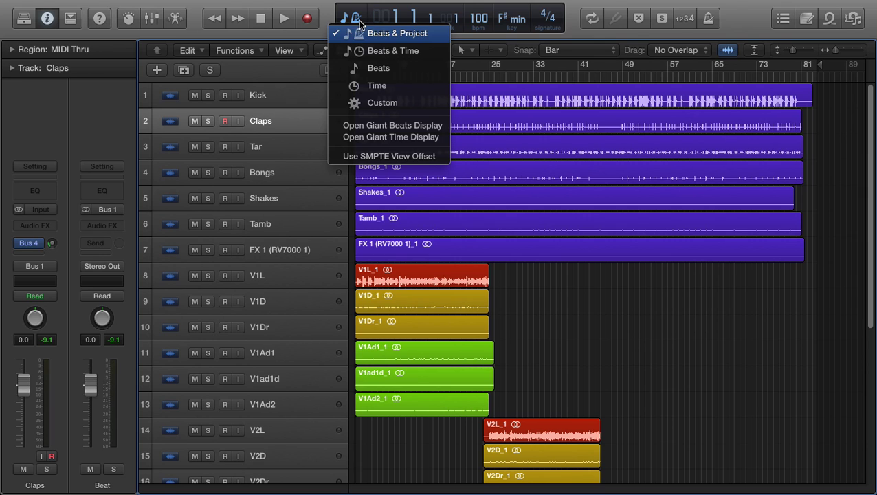
click(369, 33)
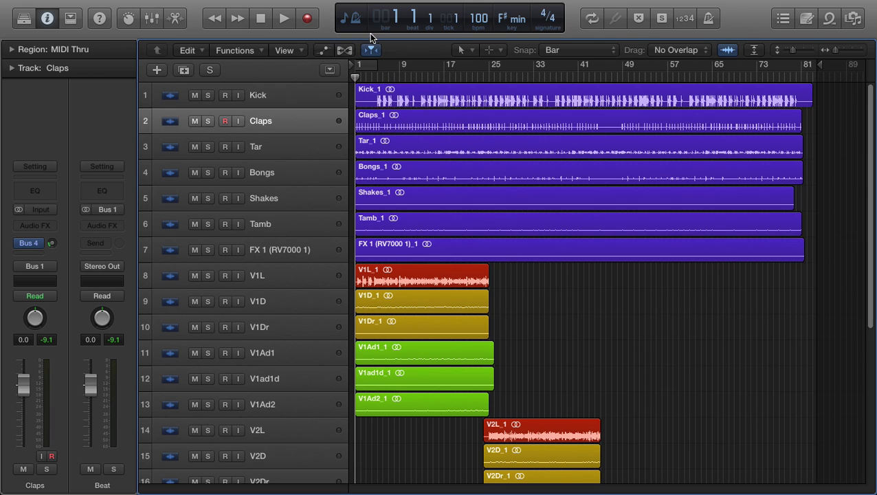
double_click(480, 18)
double_click(481, 19)
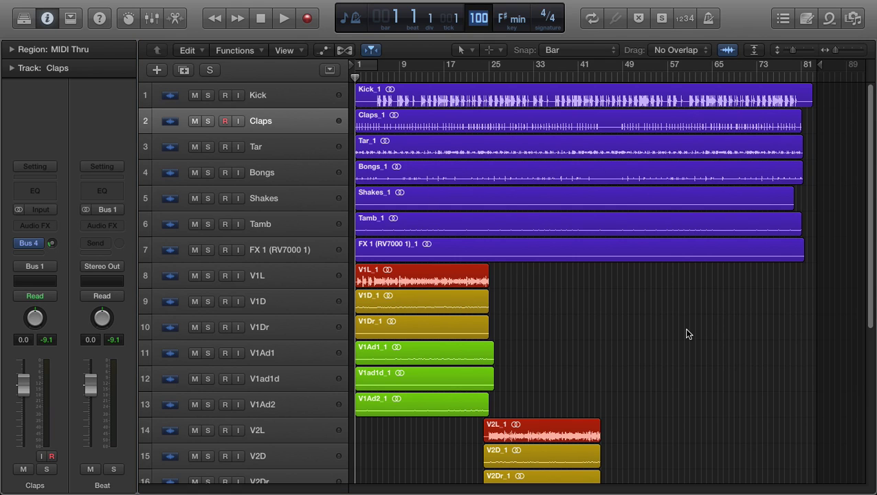
key(Return)
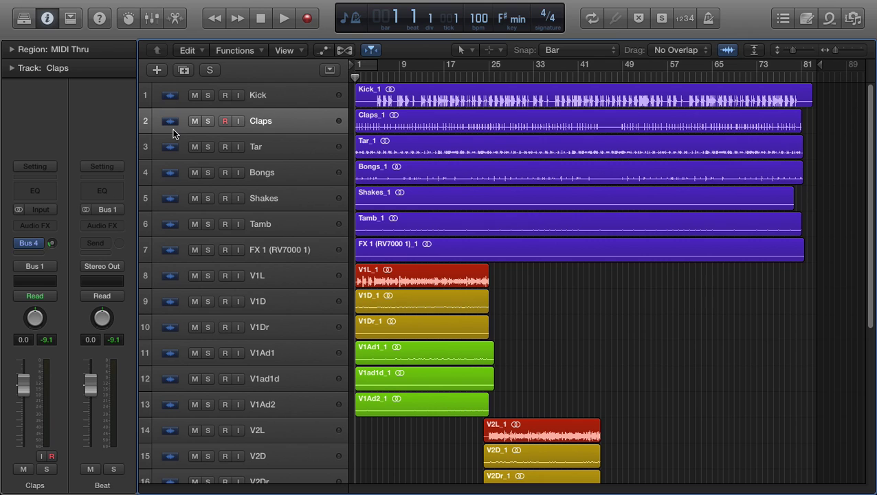
Solo the Claps track and insert a Metering > BPM Counter on its Audio FX
key(s)
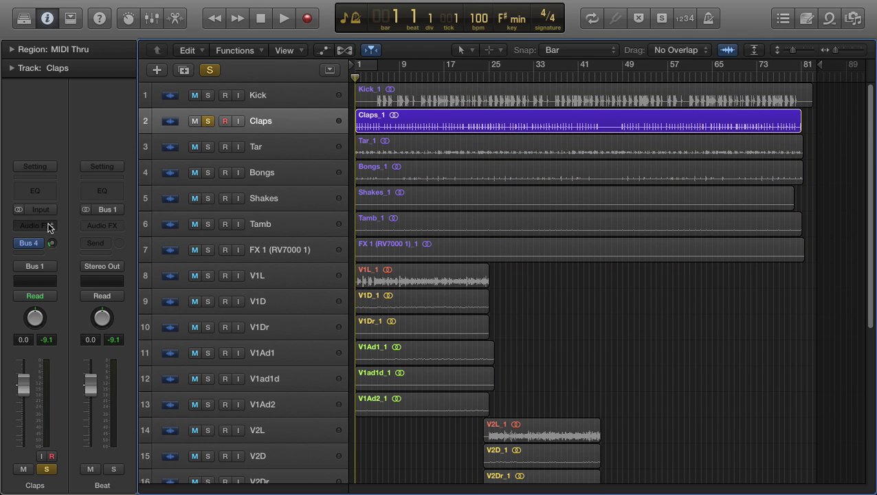
click(35, 226)
mouse_move(53, 302)
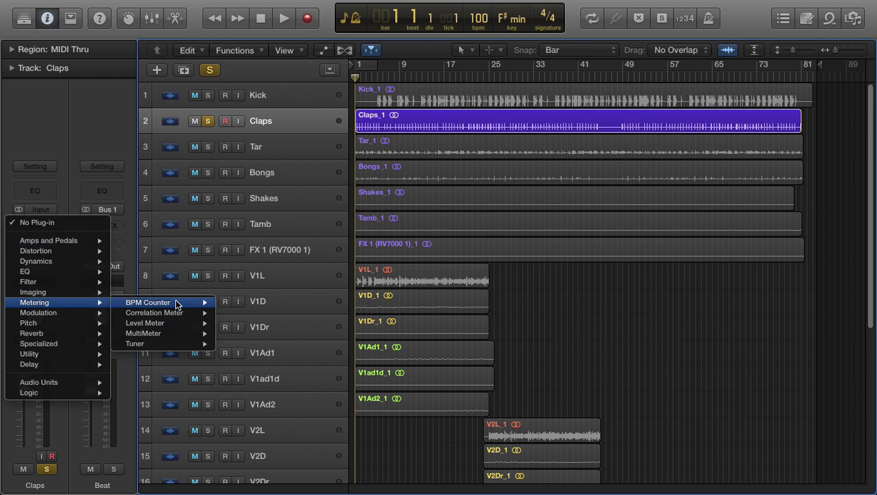
click(183, 302)
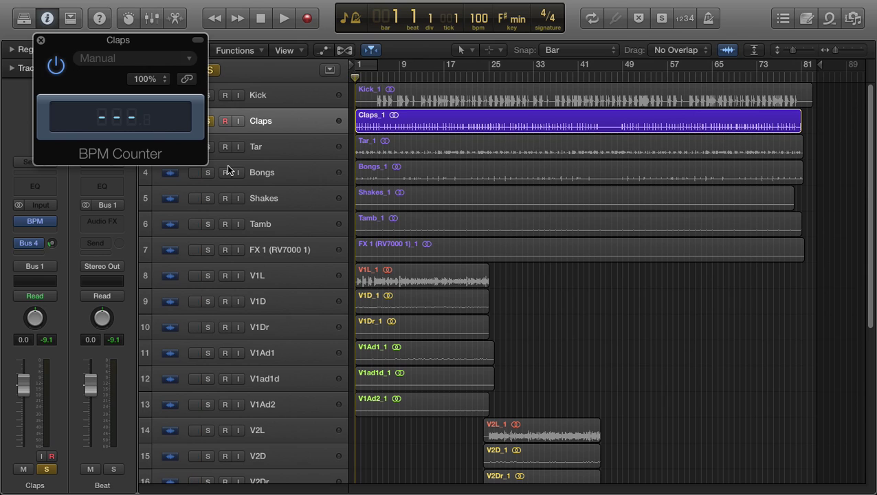
Play and stop to read 100 bpm on the BPM Counter, close it, and unsolo Claps
key(space)
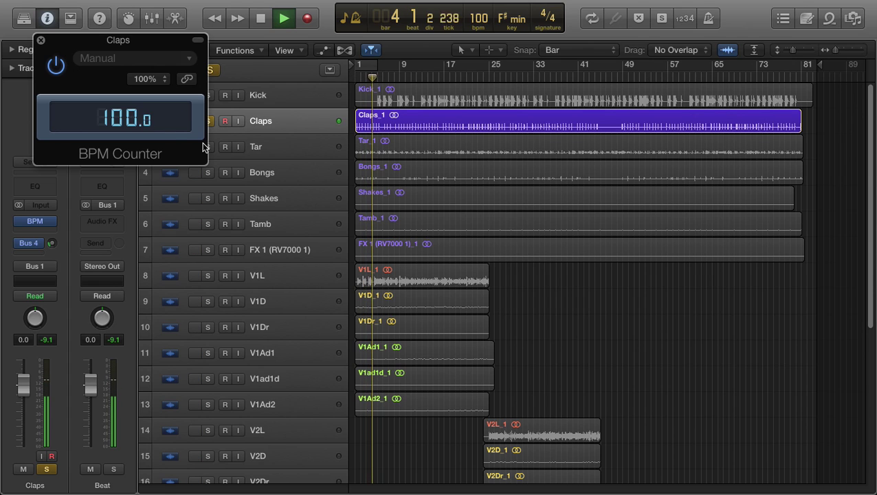
key(space)
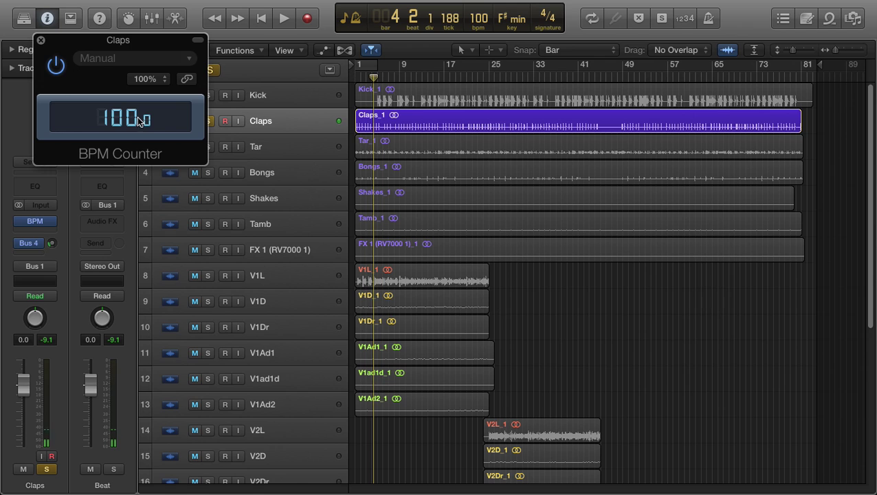
key(super+w)
key(s)
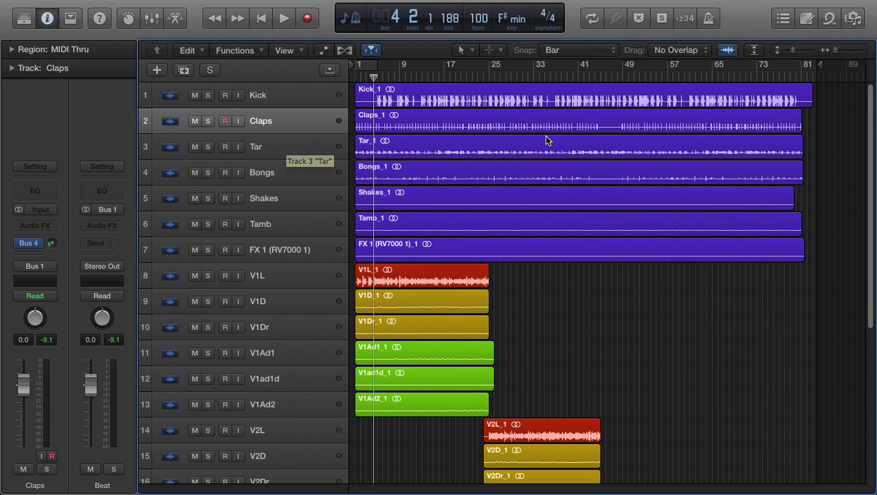
Try a 60 bpm tempo, undo back to 100 bpm, and drag the playhead to bar 9
scroll(492, 317, down, 1)
scroll(493, 323, down, 10)
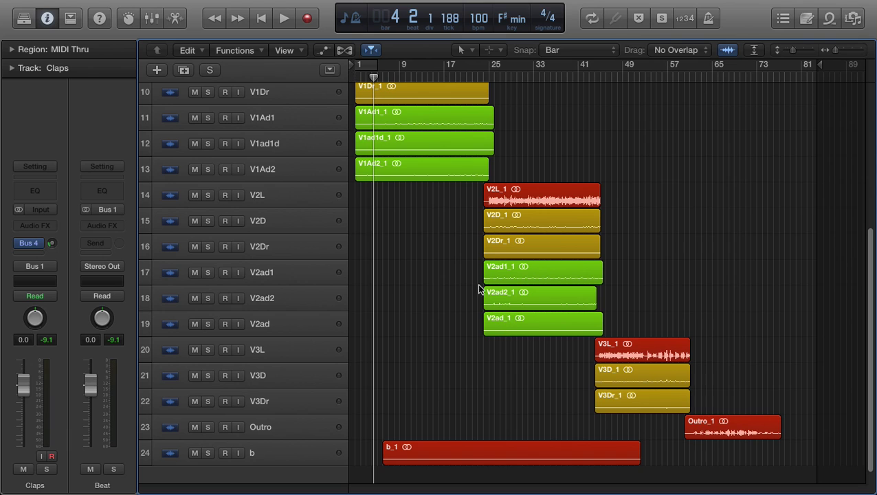
double_click(478, 19)
text(60)
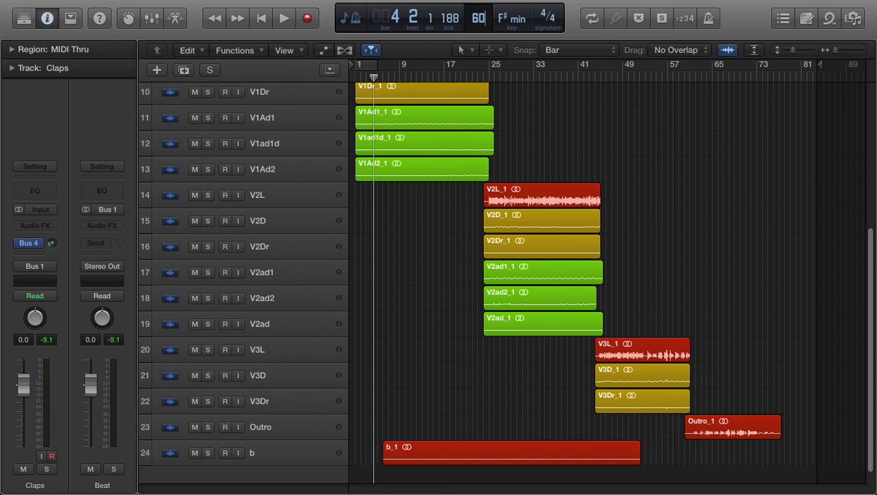
key(Return)
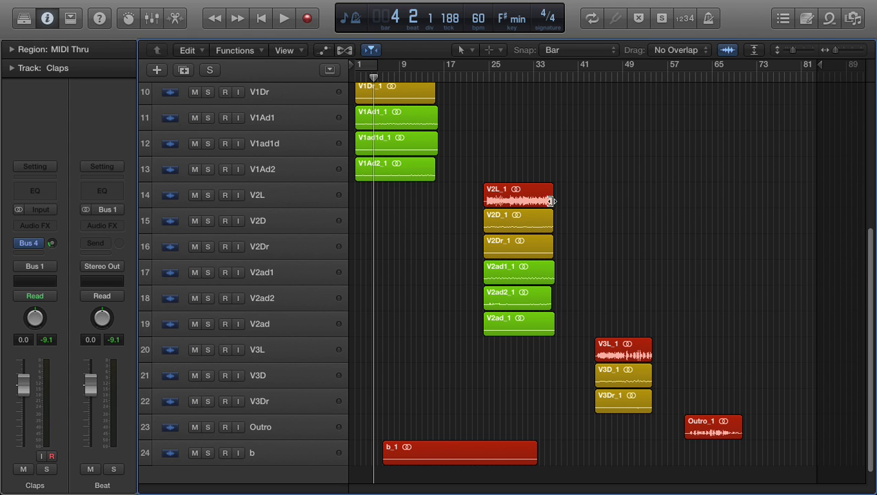
key(super+z)
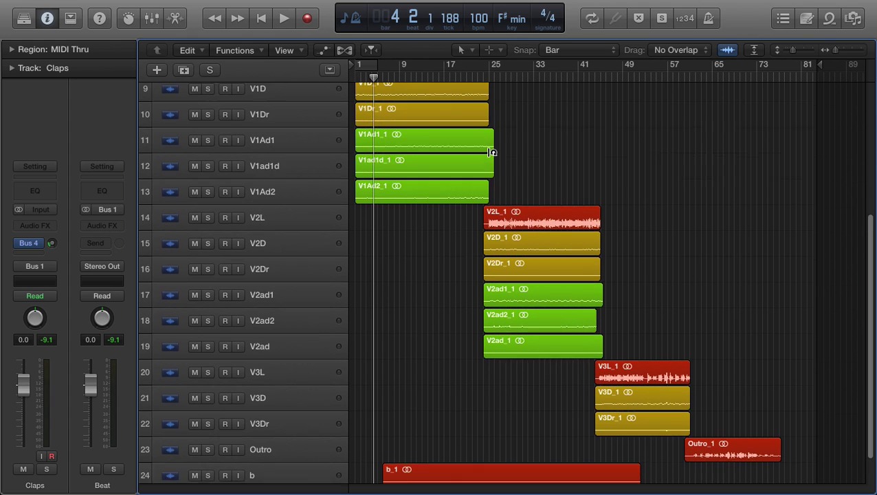
scroll(492, 152, up, 8)
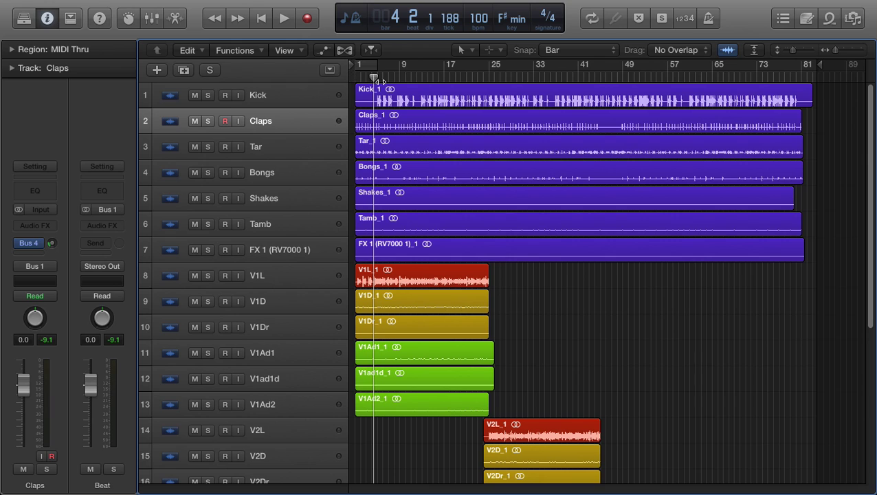
drag(373, 77, 401, 121)
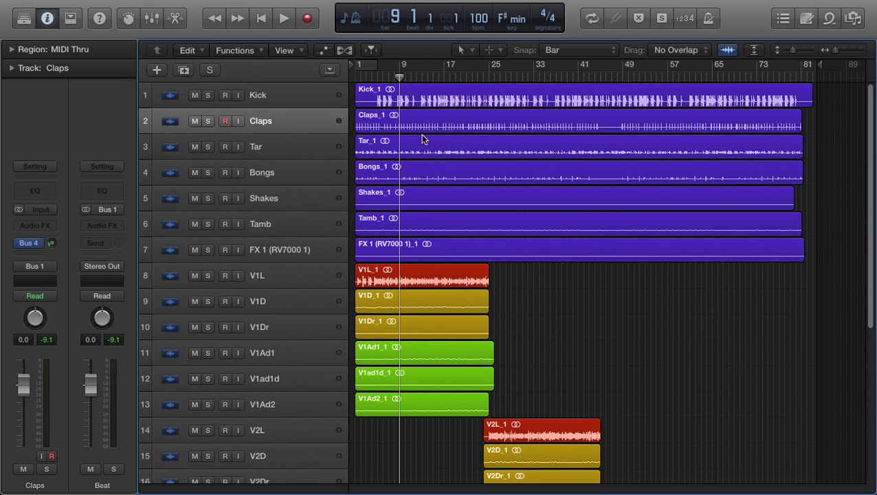
Split the Kick_1 region at bar 9 and trim Kick_1.2 to start at bar 13
click(407, 100)
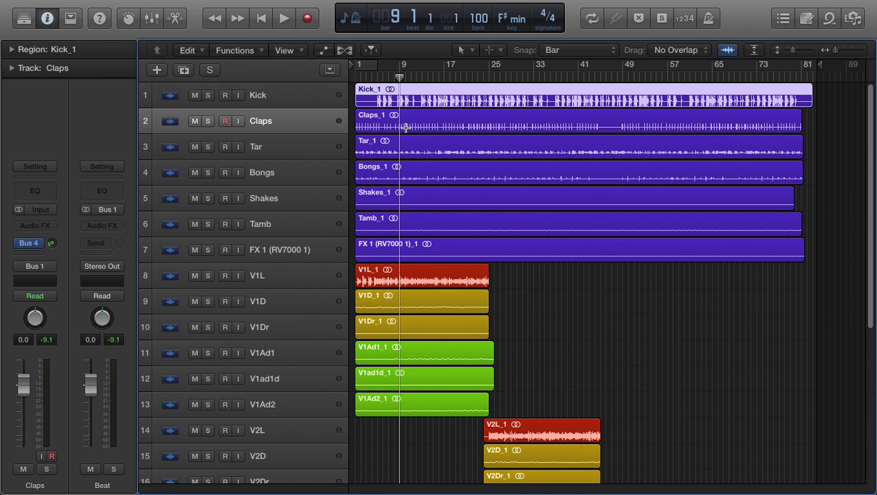
key(super+t)
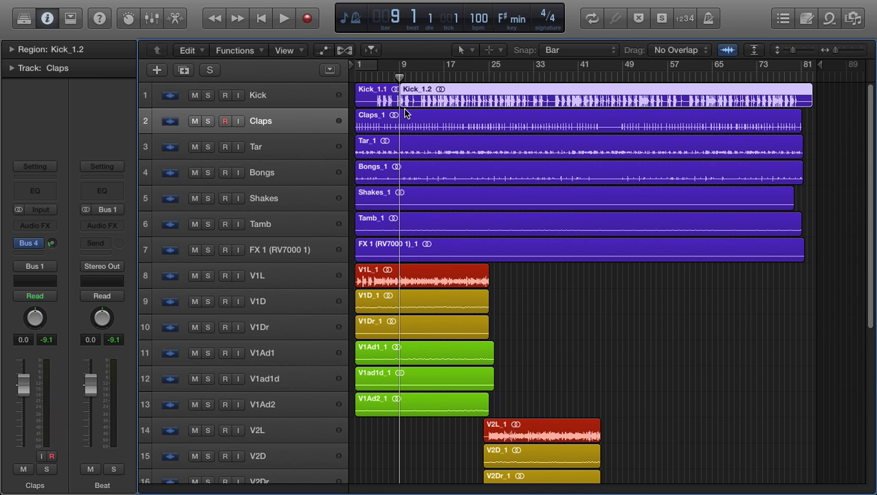
drag(402, 101, 422, 104)
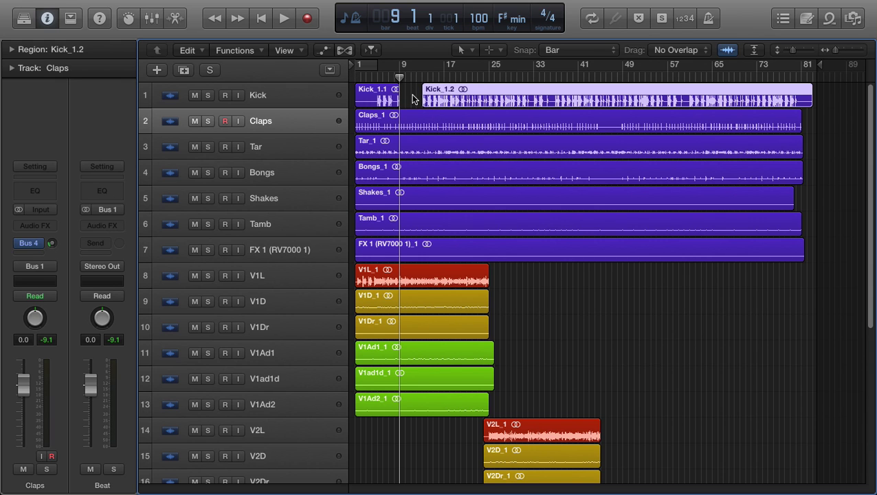
Undo the edit so the Kick track is one continuous Kick_1 region again
scroll(412, 99, up, 10)
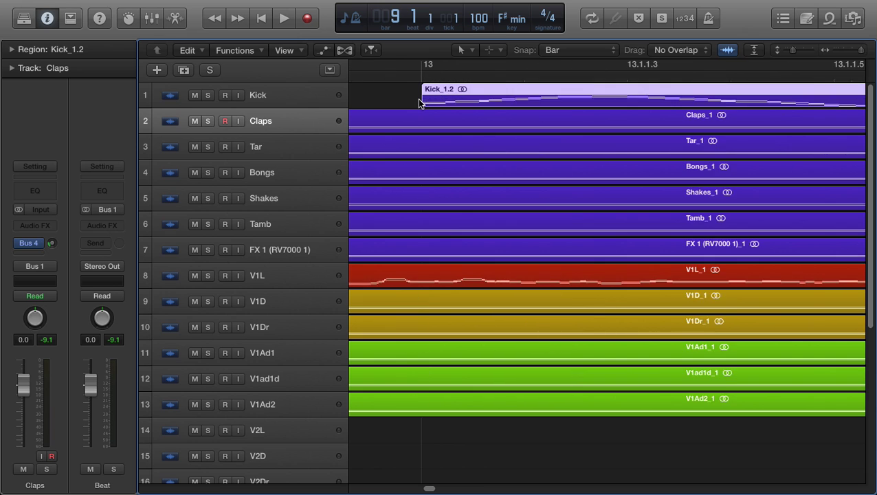
scroll(420, 101, down, 15)
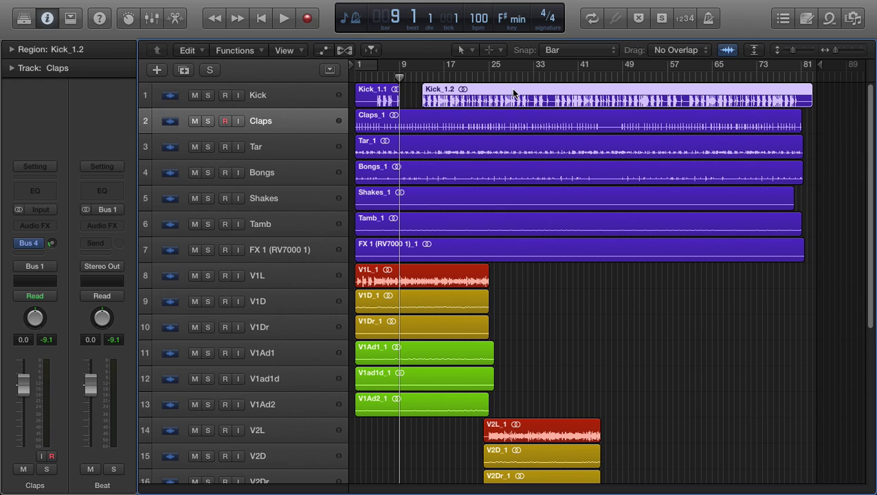
key(super+z)
key(super+z)
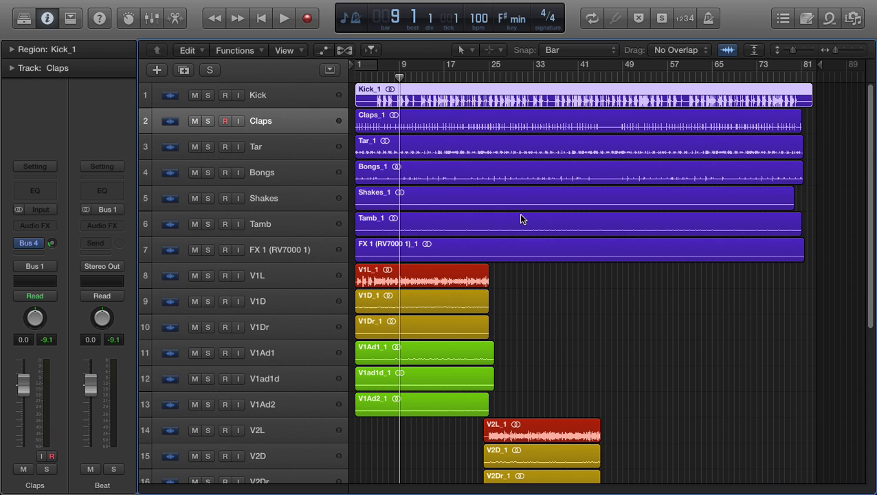
scroll(520, 219, down, 3)
drag(510, 248, 406, 350)
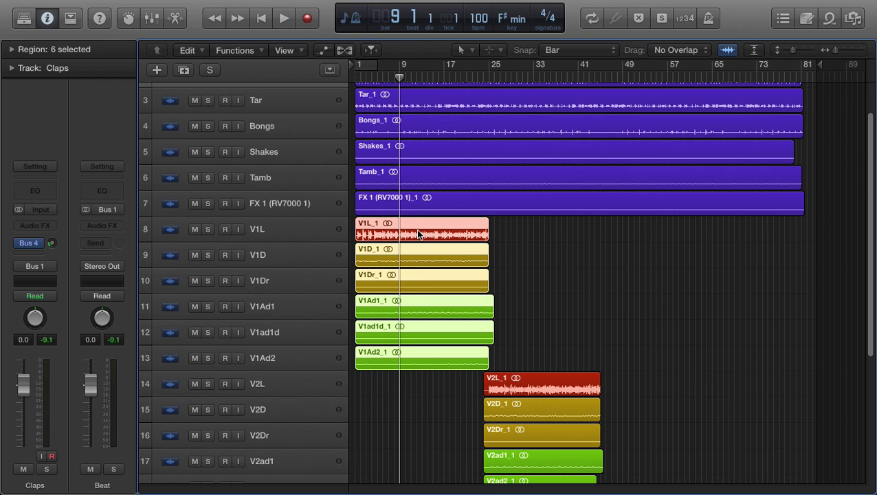
drag(417, 234, 642, 235)
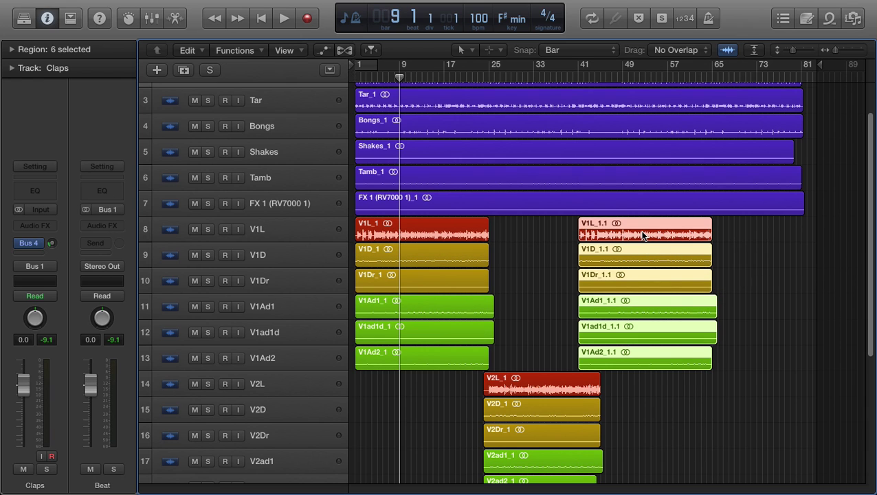
key(super+z)
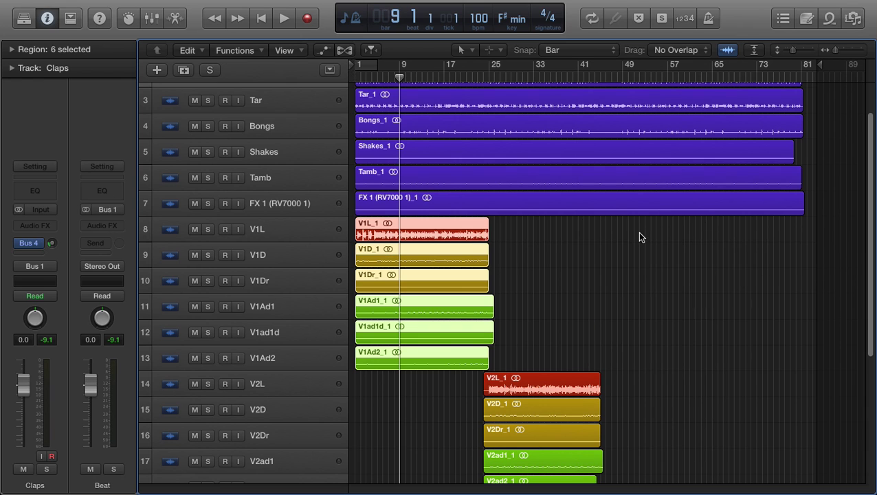
scroll(584, 151, up, 2)
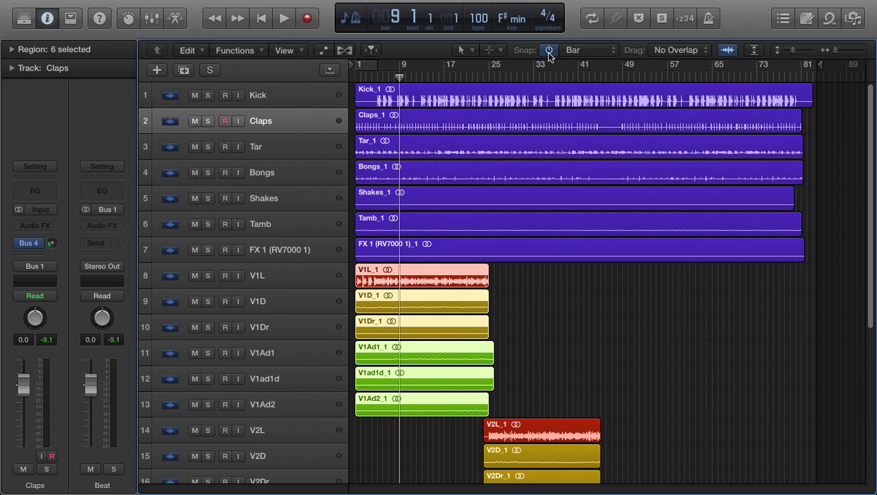
Toggle Snap off and back on, then switch the snap mode from Smart to Bar to Beat
click(549, 50)
click(550, 51)
click(572, 49)
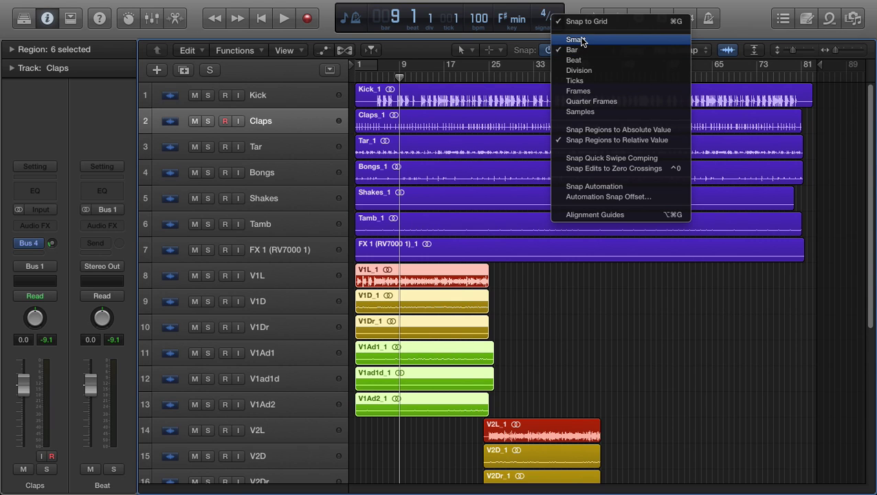
click(580, 40)
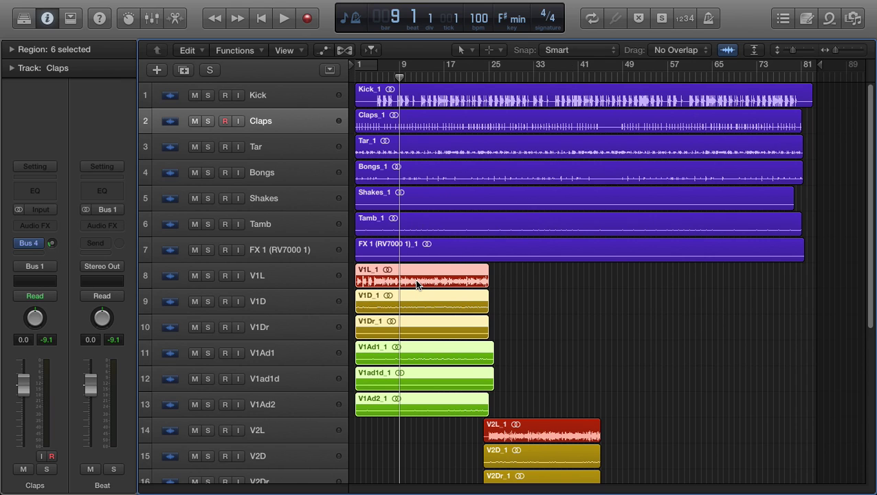
click(575, 49)
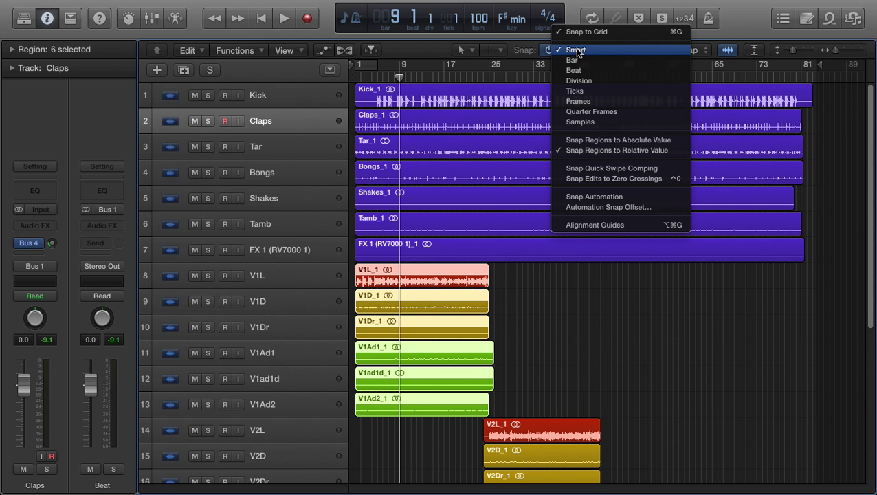
click(586, 61)
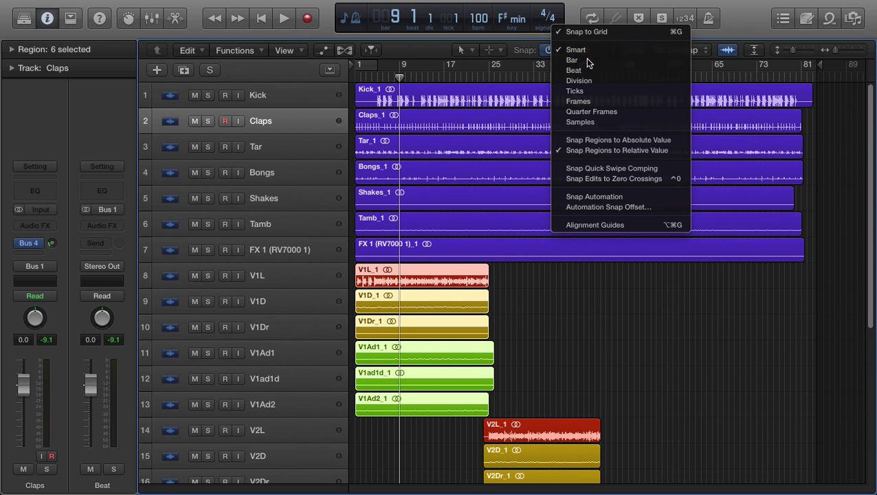
click(581, 54)
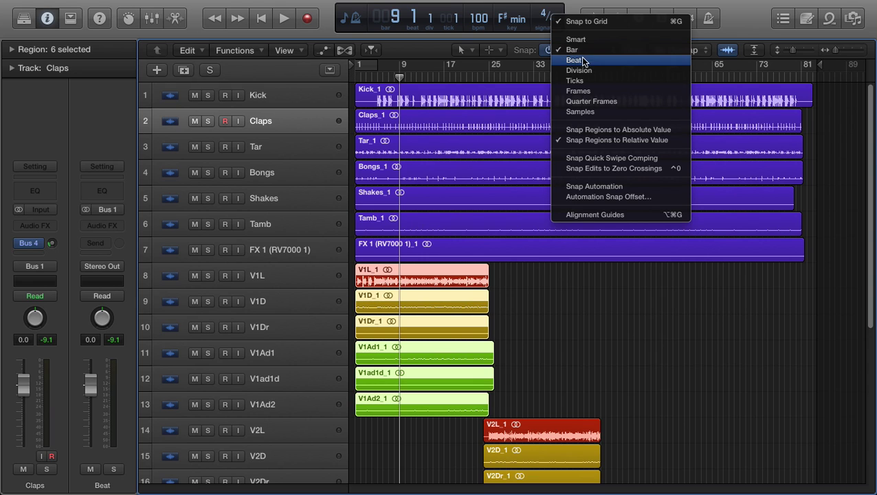
click(582, 59)
click(582, 52)
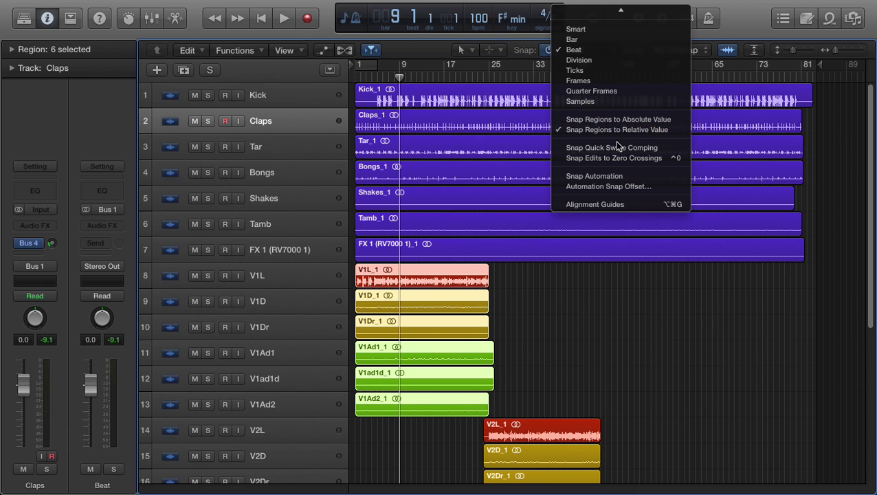
Return the playhead to bar 1 and bring up the Snap options menu
click(358, 274)
key(Return)
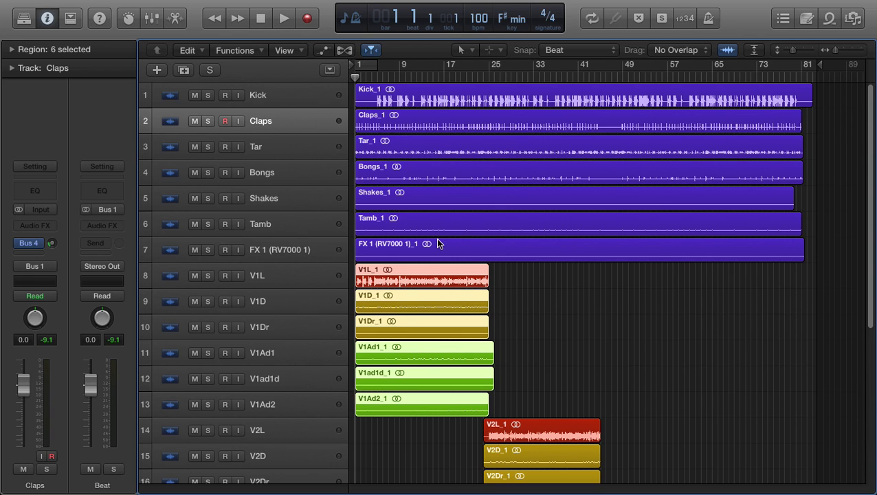
click(568, 48)
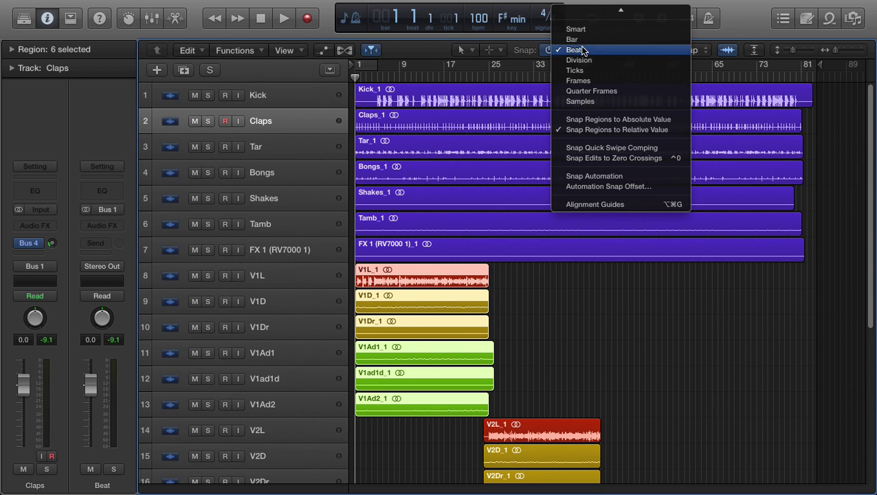
click(526, 351)
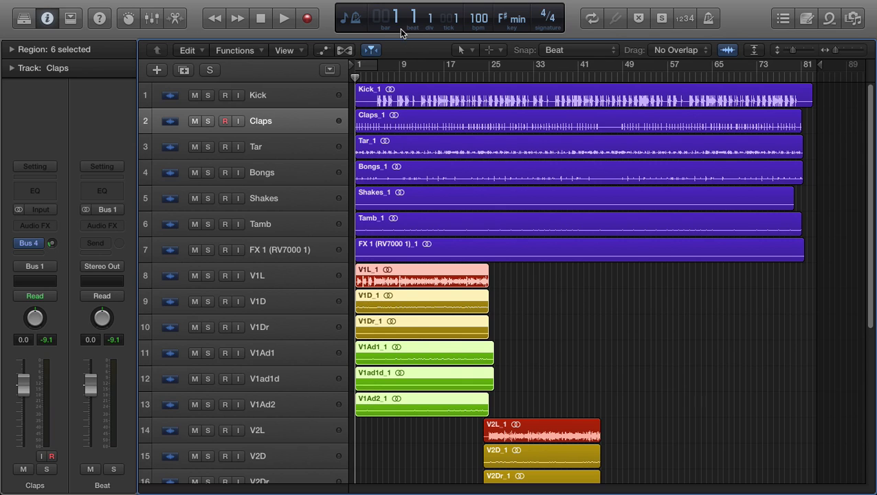
click(574, 57)
click(654, 345)
click(560, 51)
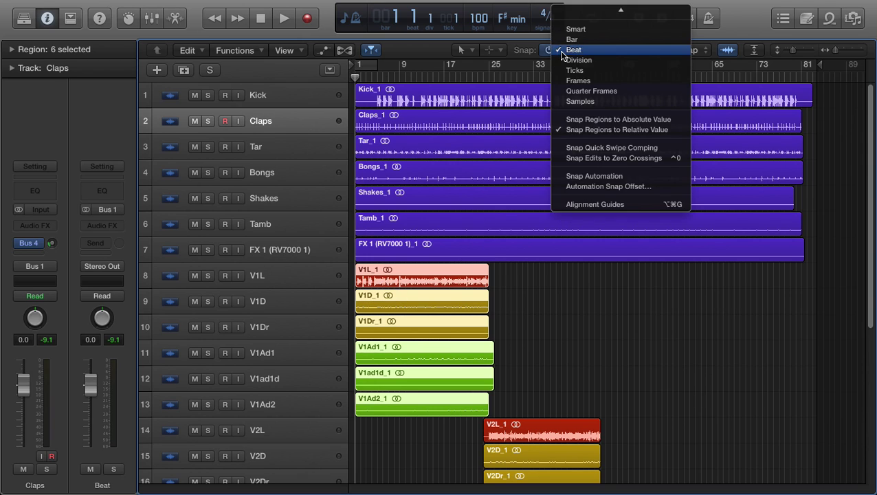
Enable Snap Automation and show Volume automation lanes at +0.0 dB on every track
click(582, 177)
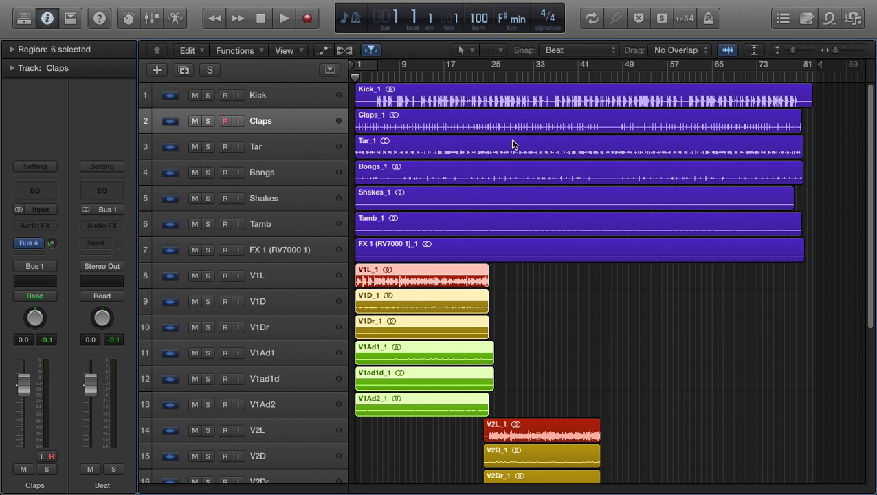
click(323, 50)
scroll(470, 188, up, 4)
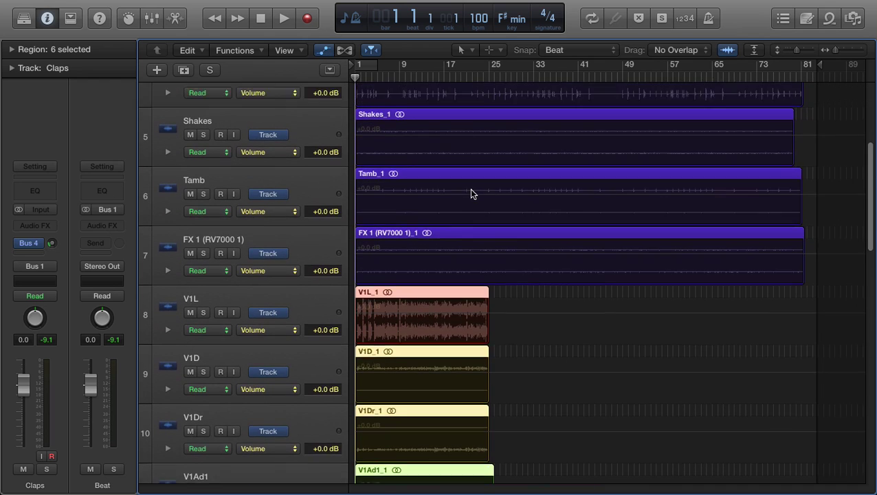
right_click(409, 215)
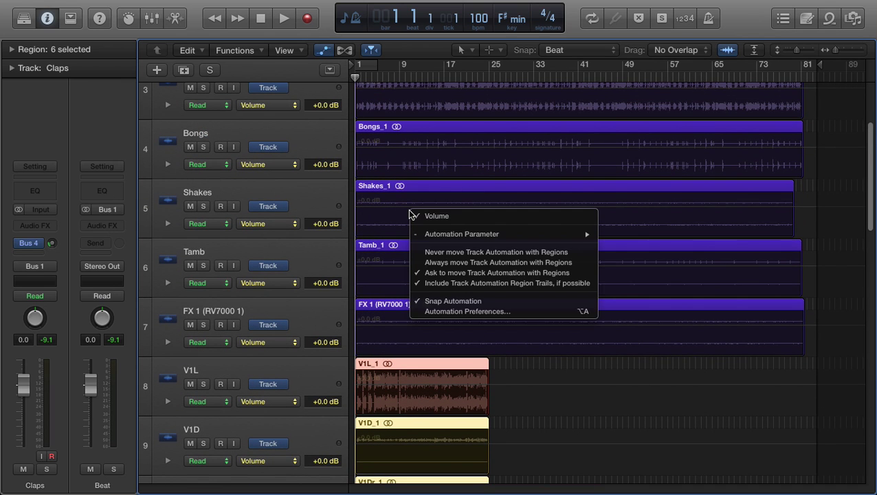
click(479, 303)
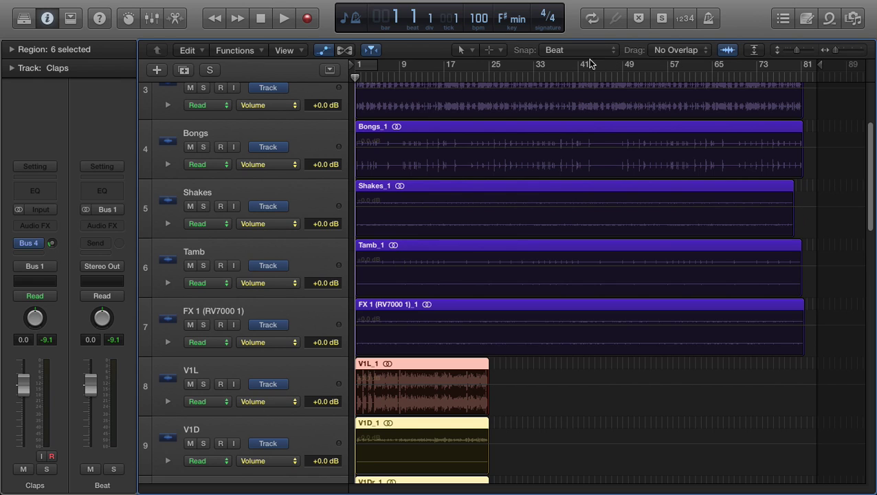
mouse_move(541, 57)
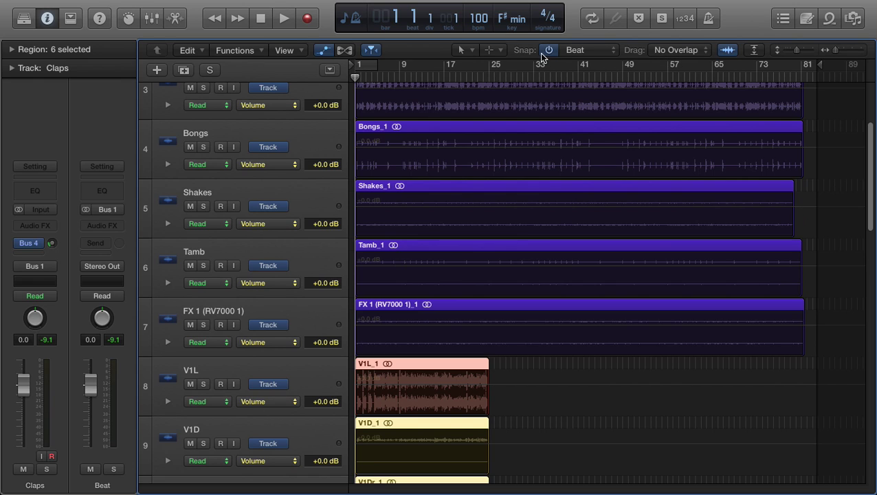